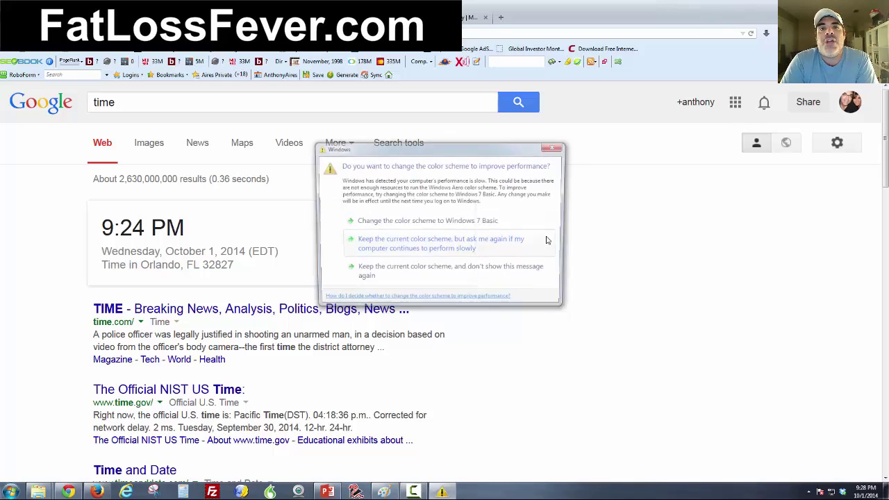
- Keep the current Windows colour scheme and stop the prompt from appearing again
{"action": "left_click", "coordinate": [508, 271]}
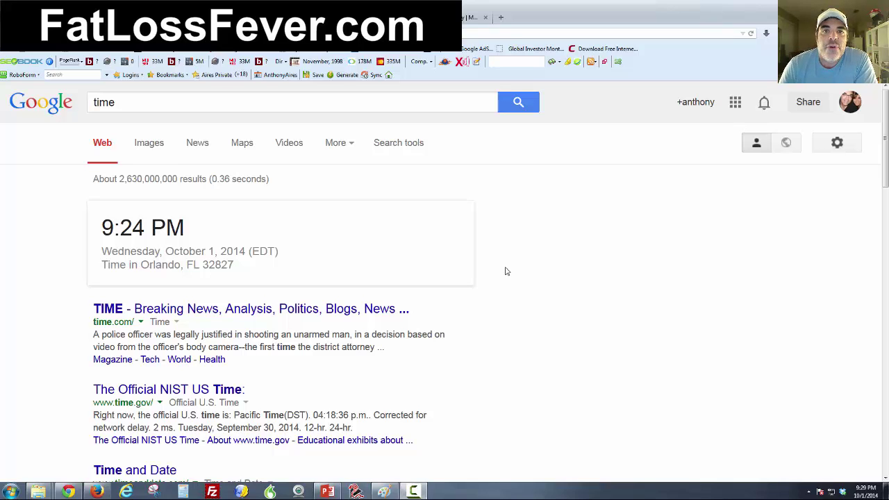
{"action": "left_click", "coordinate": [389, 18]}
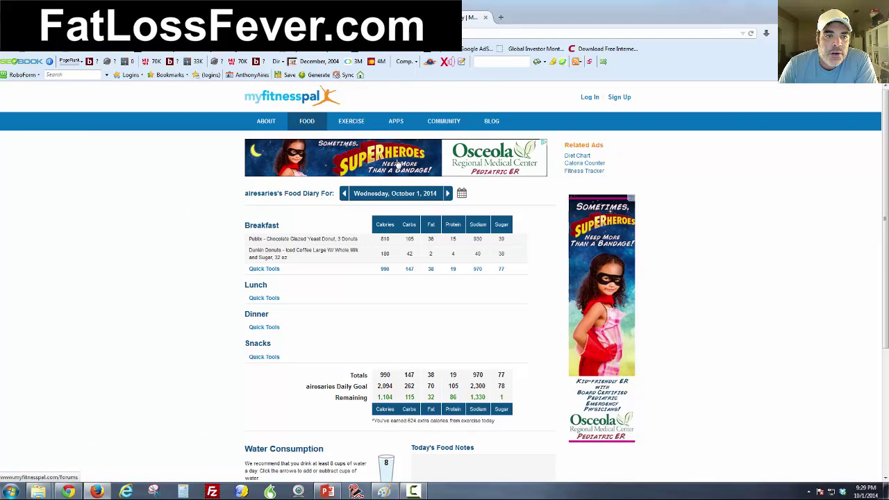